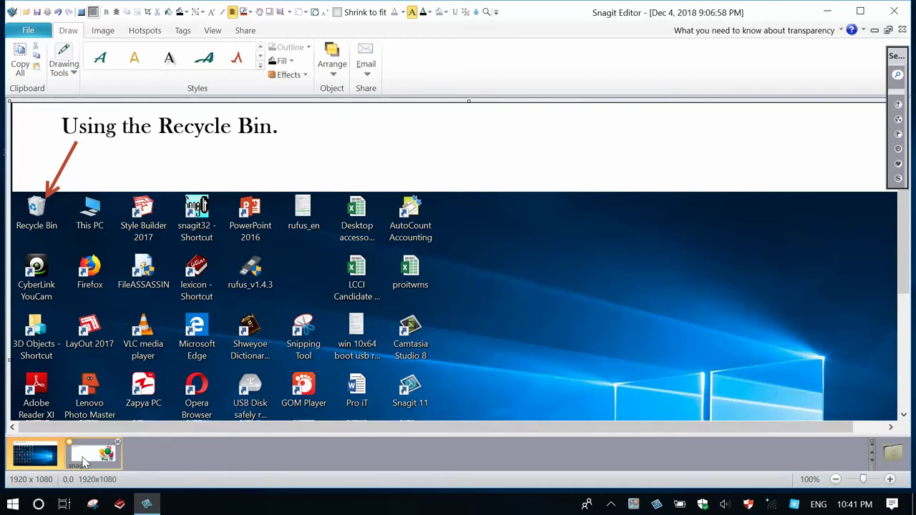
# - Show the lesson outline image and highlight item 1.1 about sending deleted files and folders into the recycle bin
pyautogui.click(88, 458)
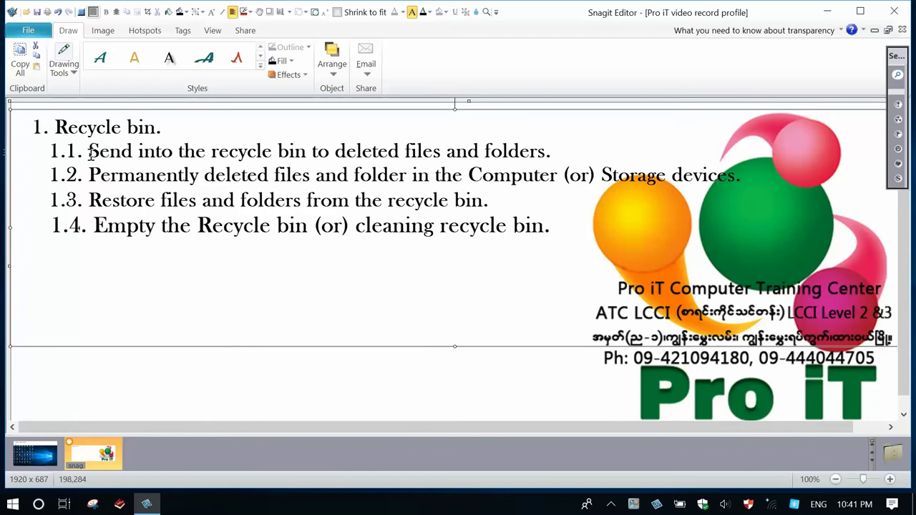
pyautogui.moveTo(89, 152); pyautogui.dragTo(548, 148)
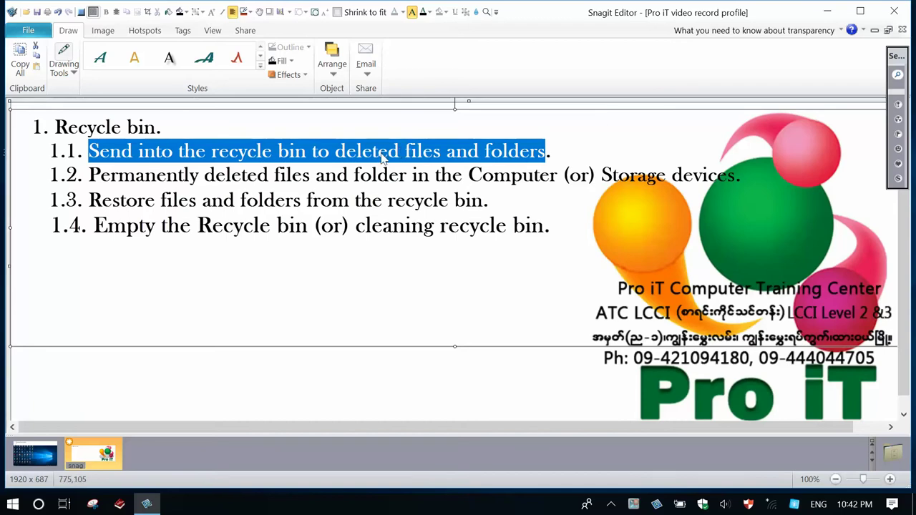
pyautogui.click(556, 149)
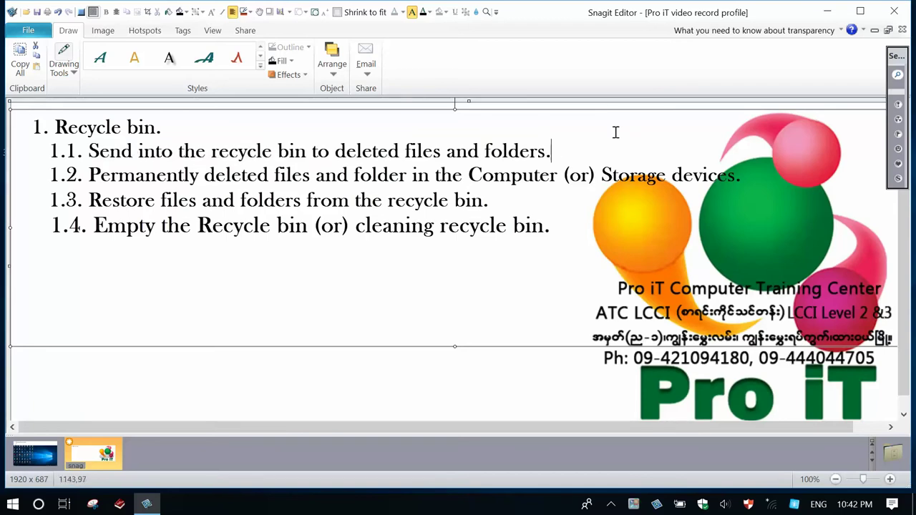
pyautogui.click(833, 10)
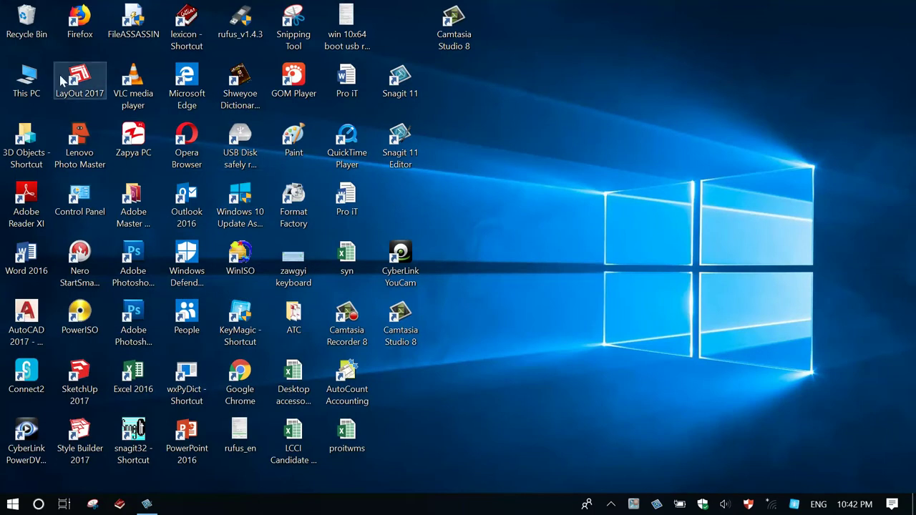
# - Switch to File Explorer and open the Jun folder inside 2018 yrs > Mar on Local Disk (D:)
pyautogui.doubleClick(21, 86)
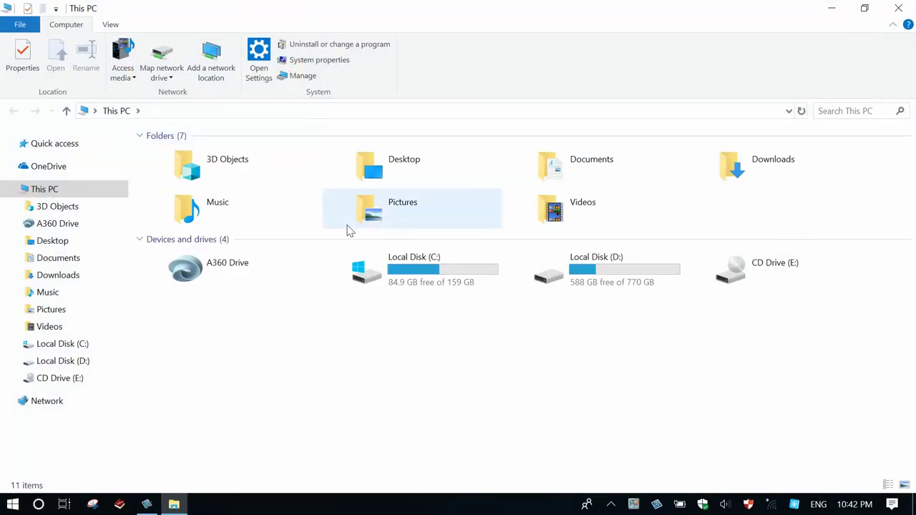
pyautogui.doubleClick(563, 279)
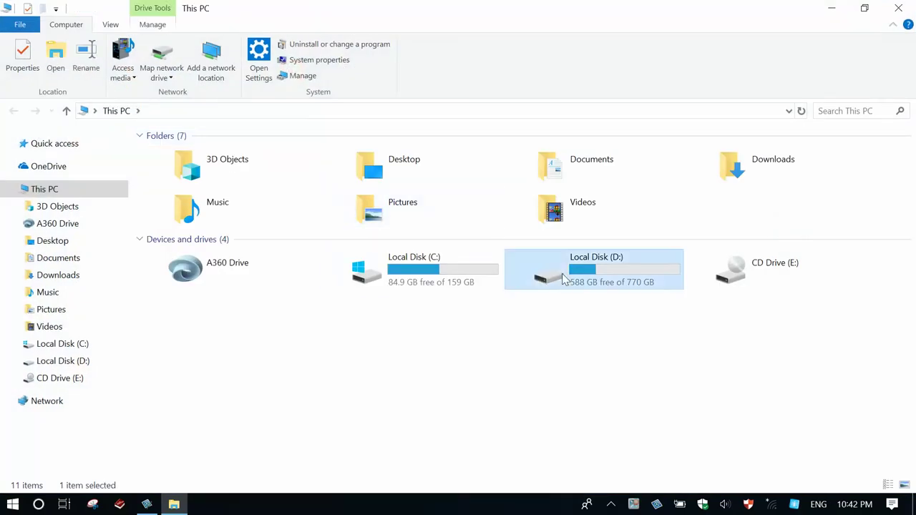
pyautogui.doubleClick(192, 158)
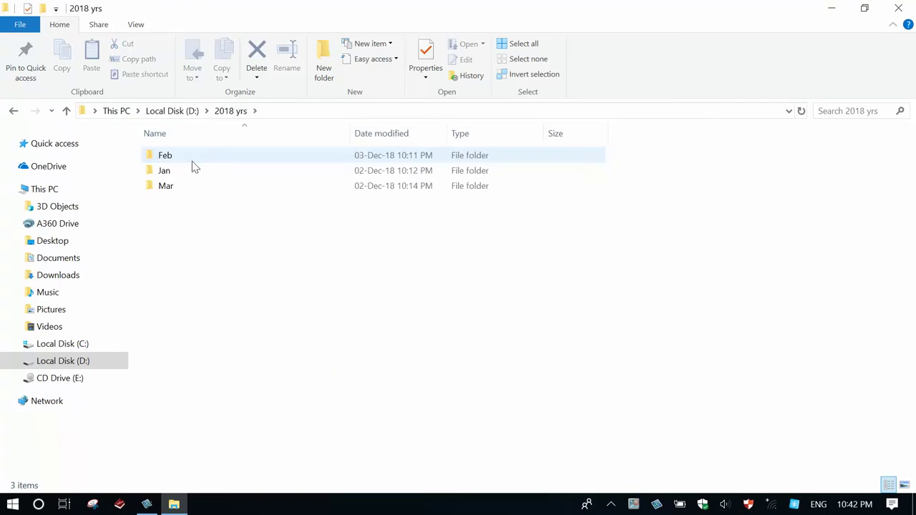
pyautogui.click(174, 186)
pyautogui.doubleClick(174, 186)
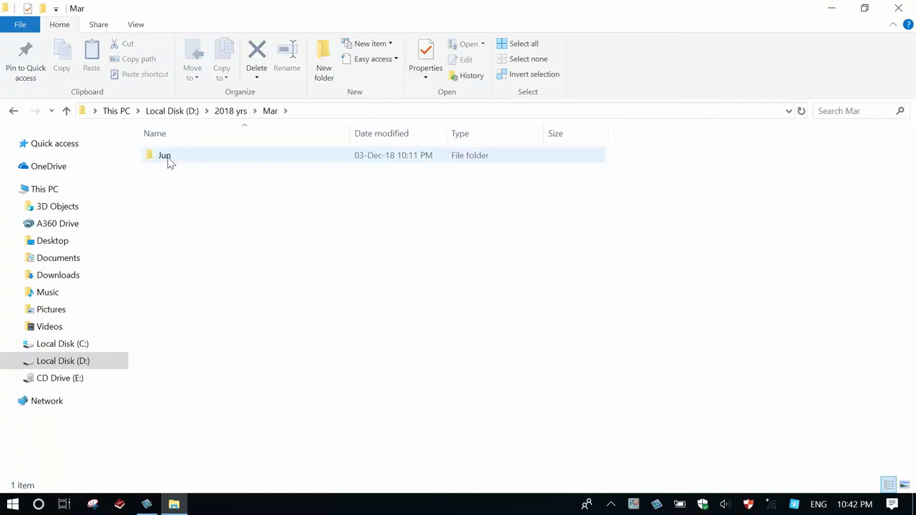
pyautogui.doubleClick(171, 161)
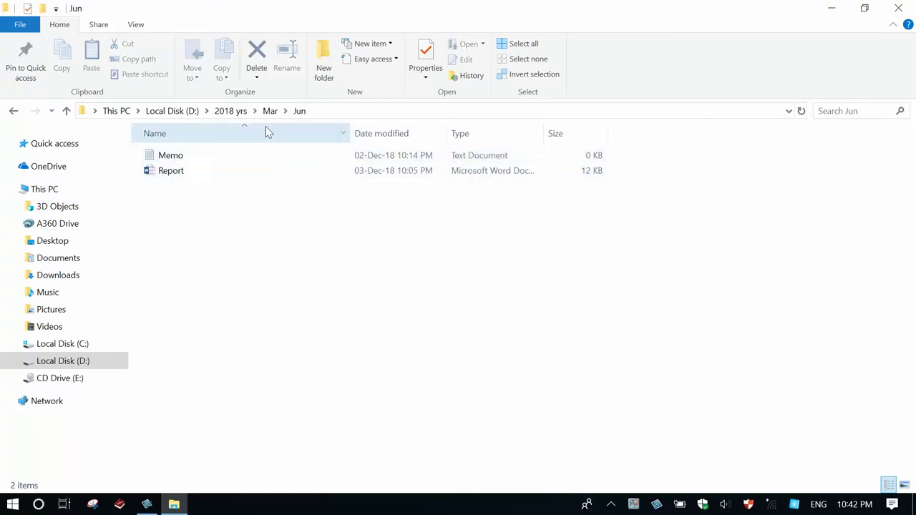
# - Delete the Memo text document from the Jun folder, sending it to the Recycle Bin
pyautogui.click(183, 162)
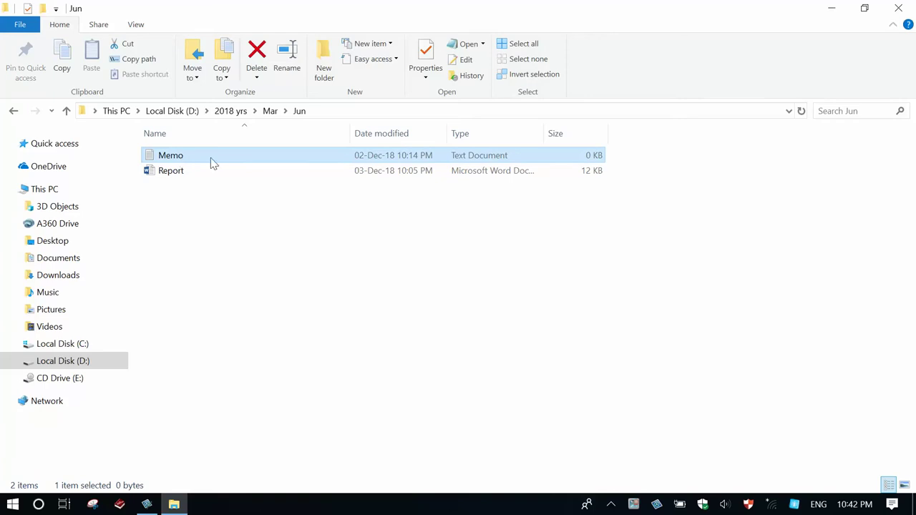
pyautogui.rightClick(185, 160)
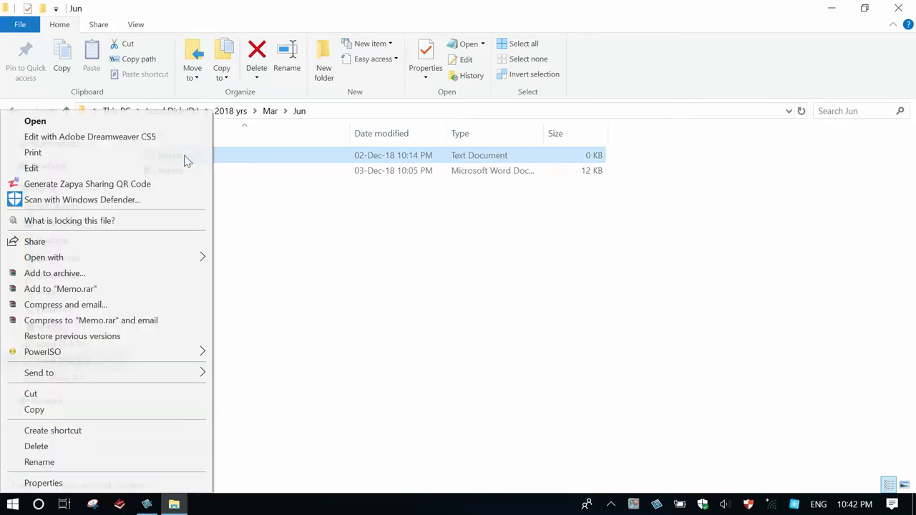
pyautogui.click(66, 446)
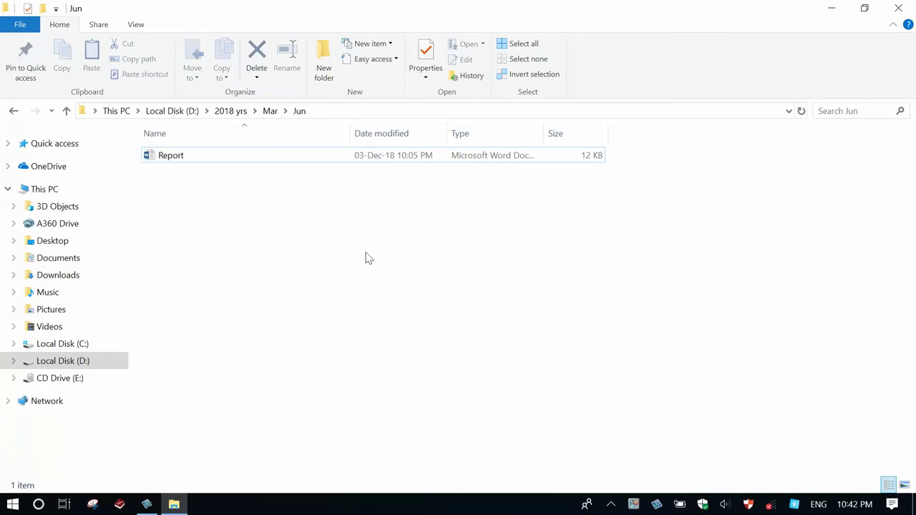
# - Open the Recycle Bin from the desktop and locate the deleted Memo file
pyautogui.click(831, 10)
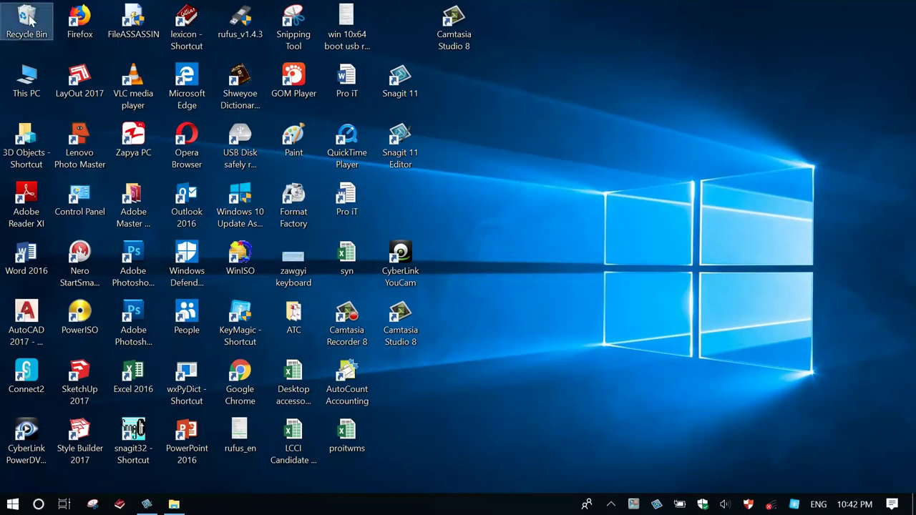
pyautogui.doubleClick(28, 22)
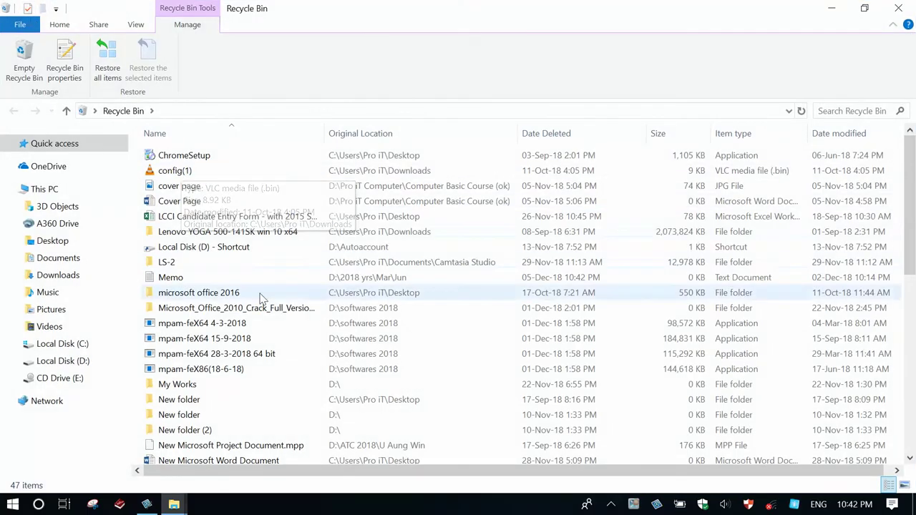
pyautogui.click(220, 281)
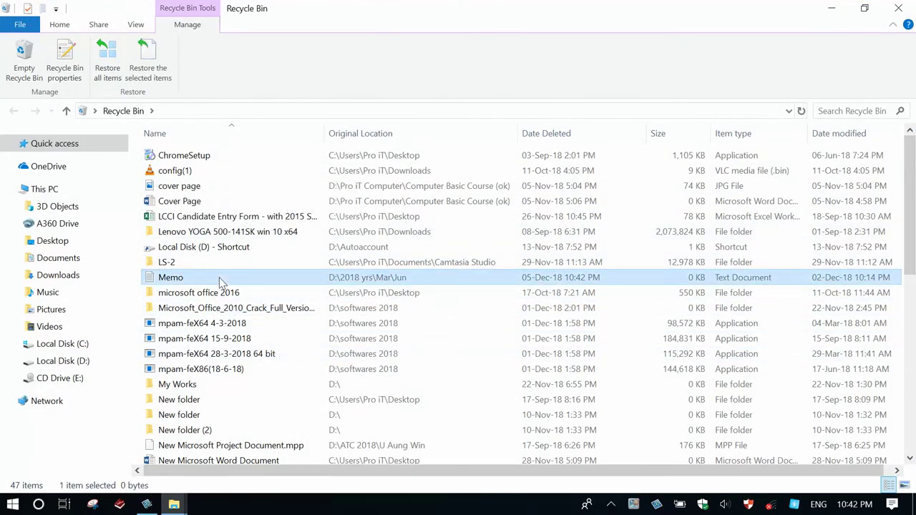
# - Switch to Snagit Editor and review outline item 1.2 about permanently deleted files and folders
pyautogui.click(146, 504)
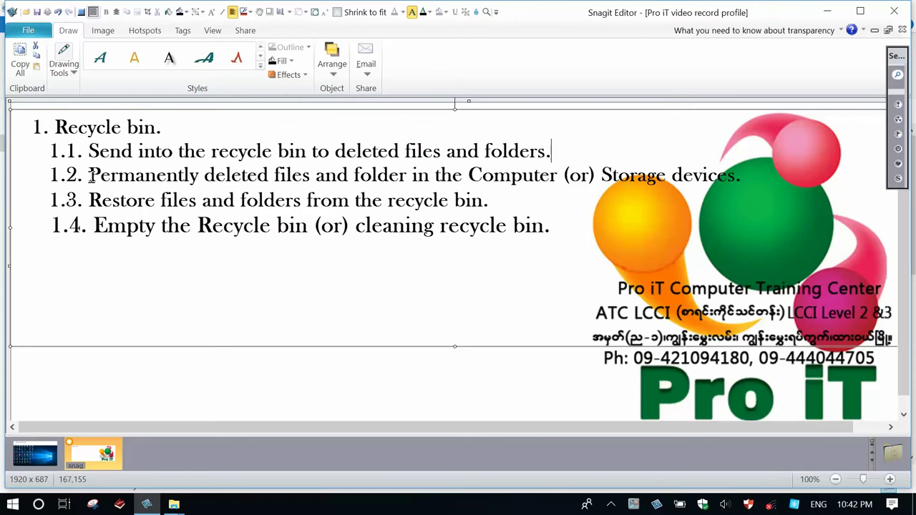
pyautogui.moveTo(202, 189); pyautogui.dragTo(212, 190)
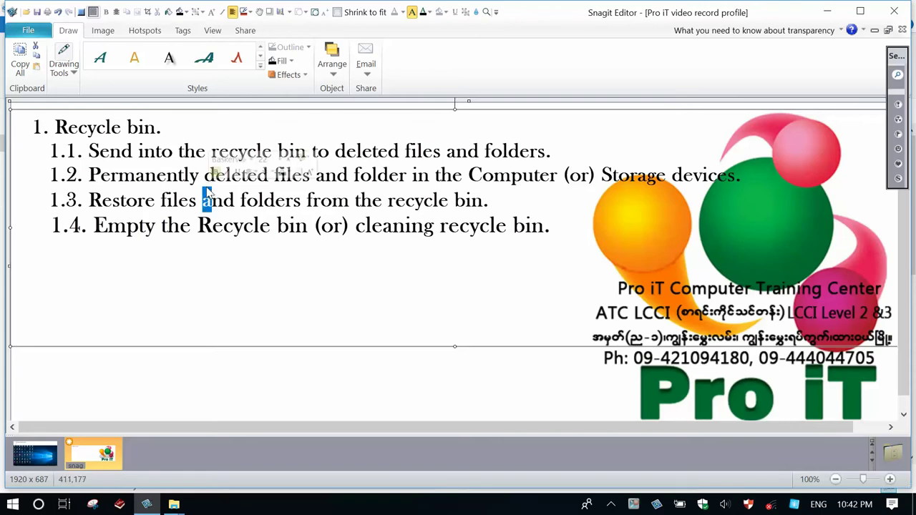
pyautogui.click(267, 191)
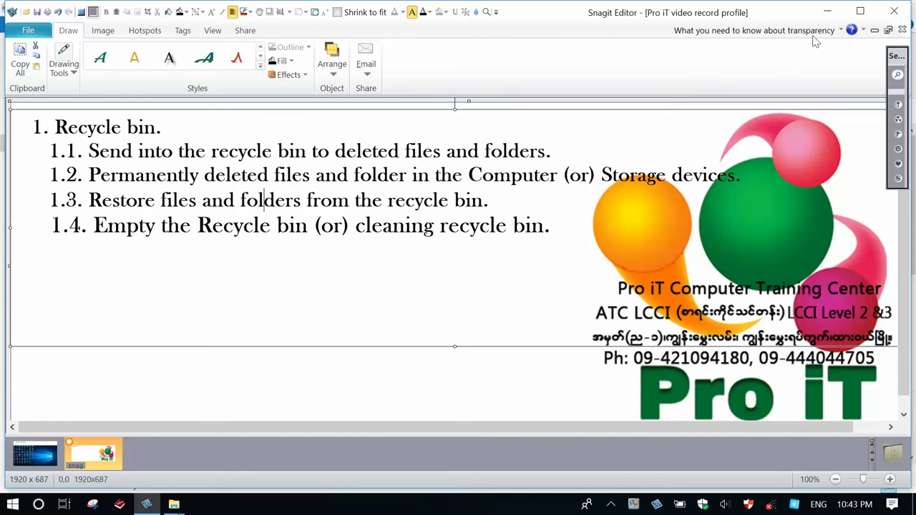
pyautogui.click(828, 10)
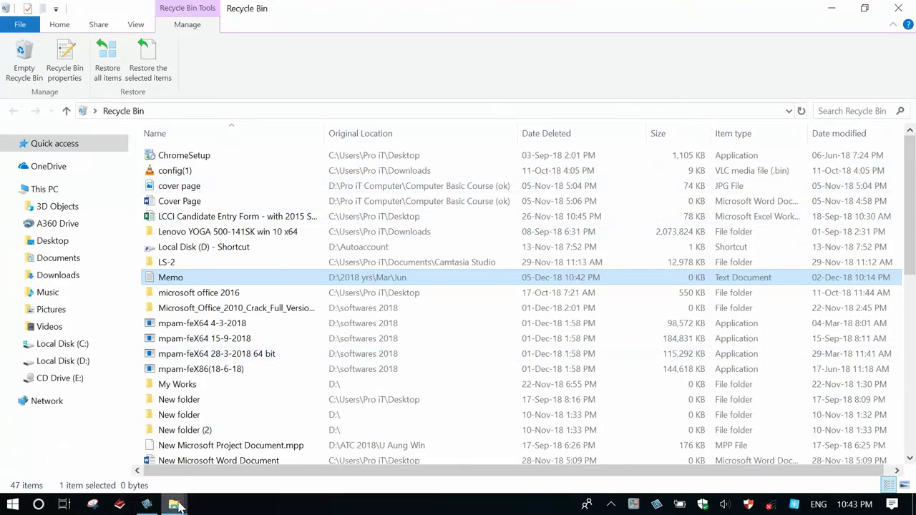
# - Return to the Jun folder window and go to the Feb folder inside 2018 yrs
pyautogui.moveTo(176, 505)
pyautogui.click(91, 428)
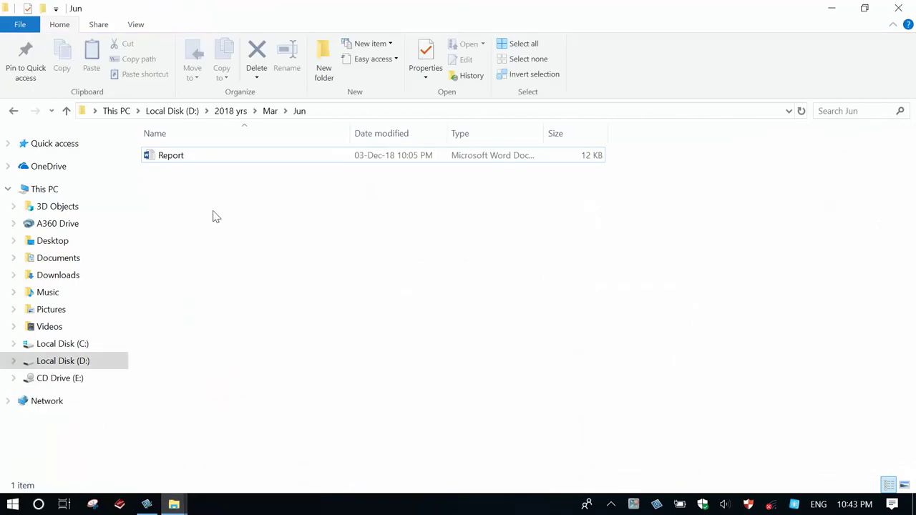
pyautogui.click(172, 163)
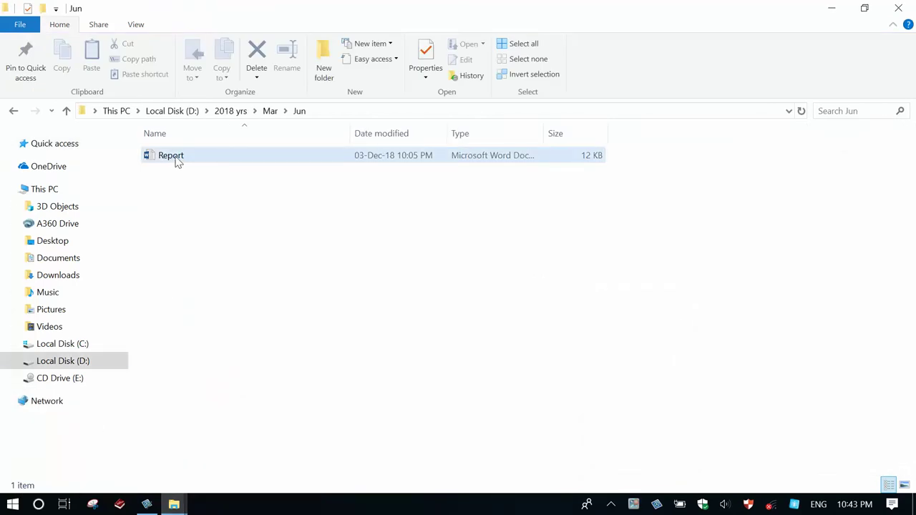
pyautogui.click(177, 161)
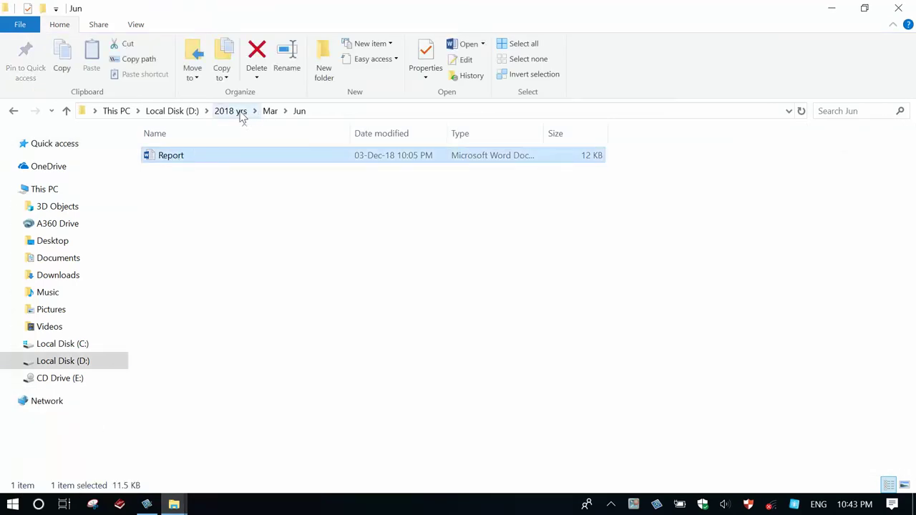
pyautogui.click(236, 111)
pyautogui.doubleClick(178, 157)
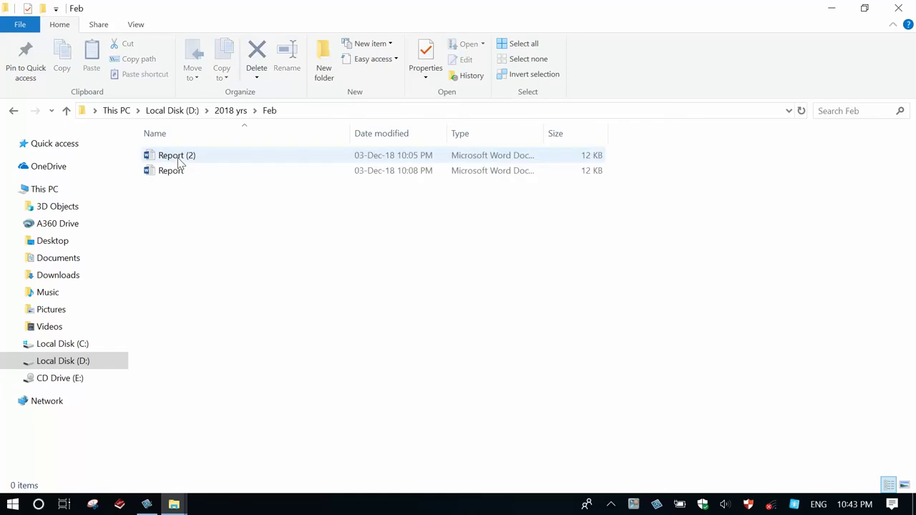
# - Rename the Word document Report (2) in the Feb folder as "Mg Mg file"
pyautogui.click(179, 159)
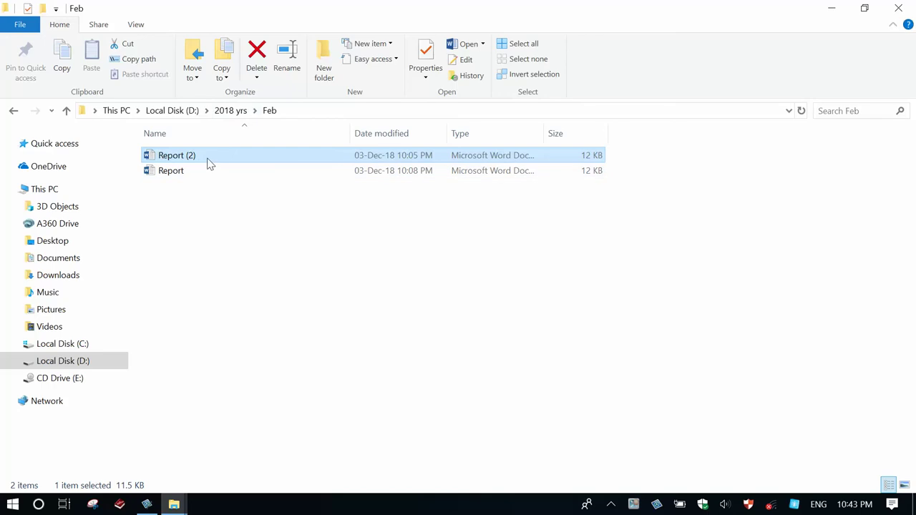
pyautogui.click(202, 158)
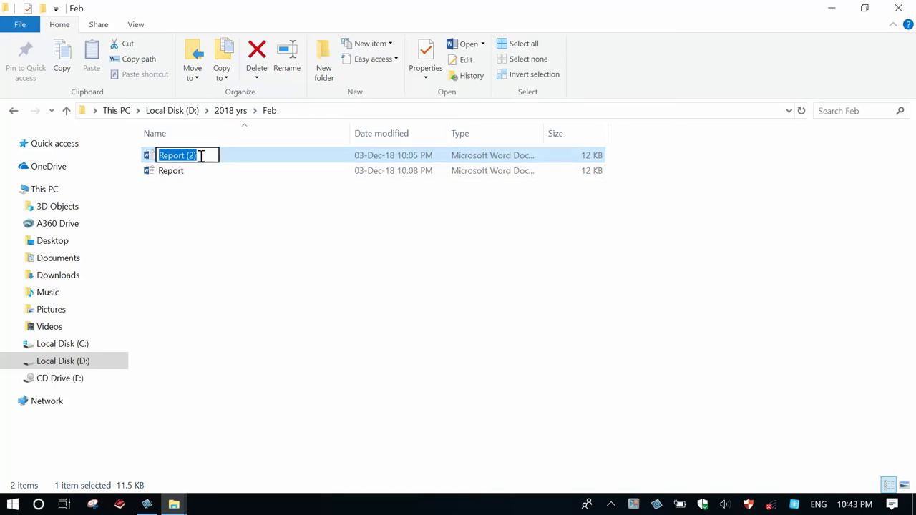
pyautogui.write('Mg')
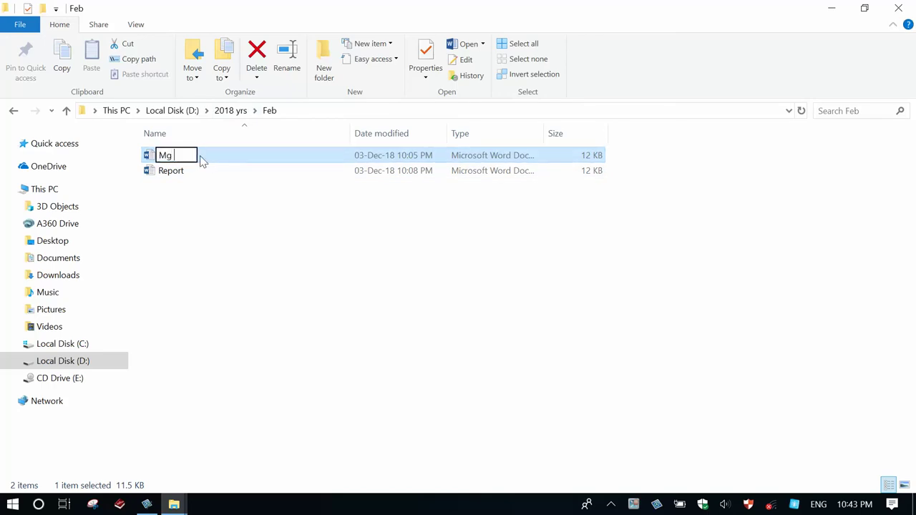
pyautogui.write(' Mg file')
pyautogui.press('Return')
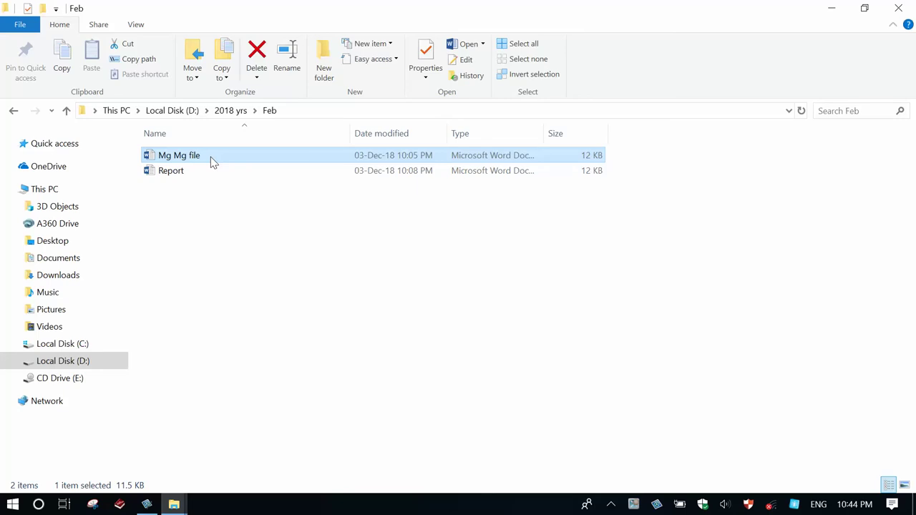
# - Permanently delete the Mg Mg file document from the Feb folder, bypassing the Recycle Bin
pyautogui.hotkey('shift', 'Delete')
pyautogui.click(591, 301)
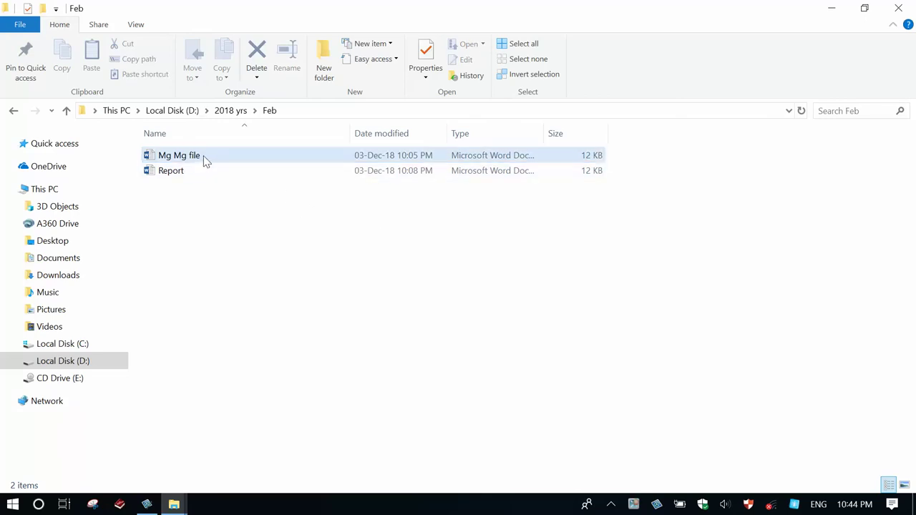
pyautogui.click(204, 159)
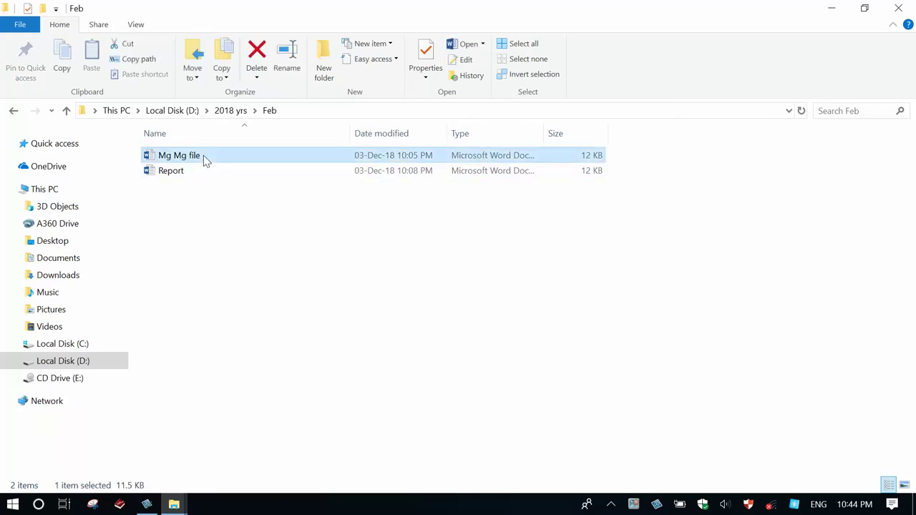
pyautogui.hotkey('shift', 'Delete')
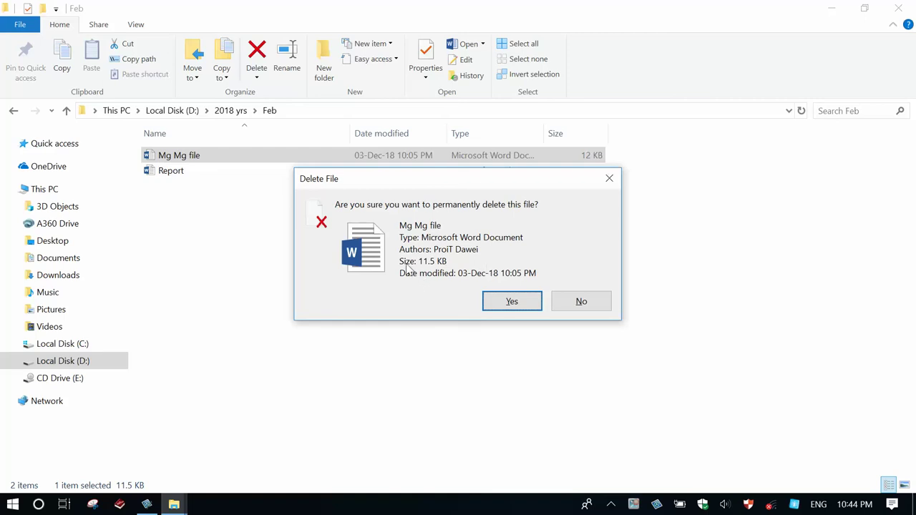
pyautogui.click(496, 301)
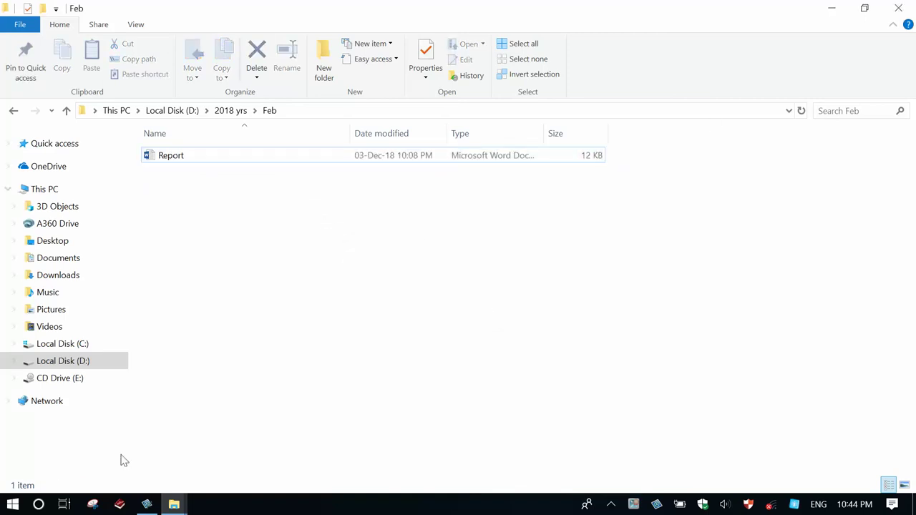
# - Check the Recycle Bin's list for the permanently deleted Mg Mg file
pyautogui.moveTo(173, 504)
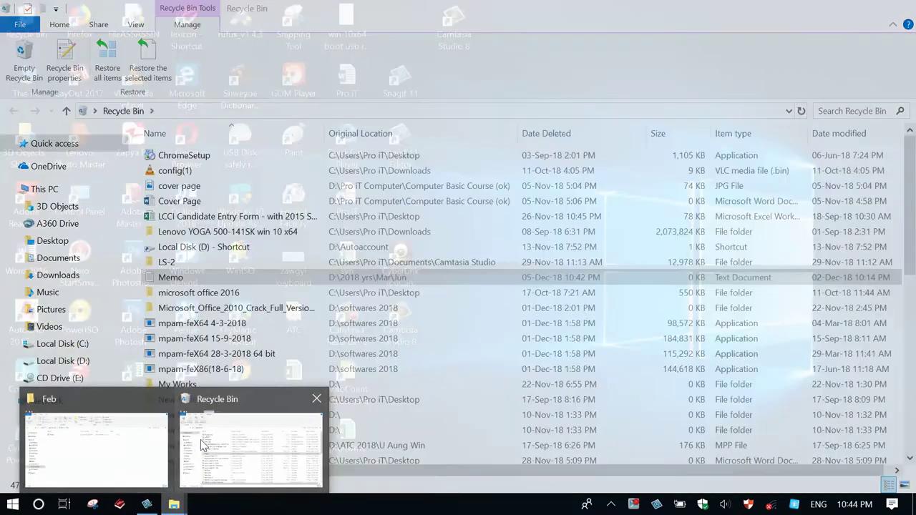
pyautogui.click(205, 444)
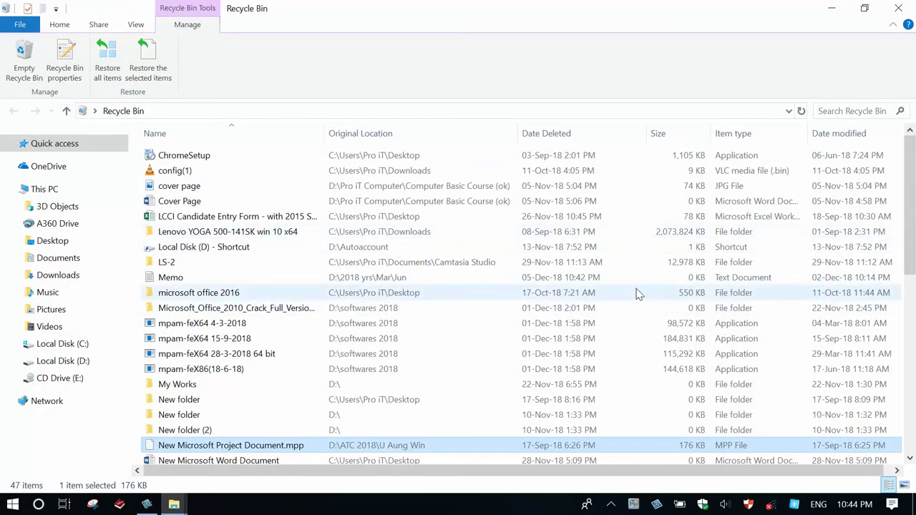
pyautogui.scroll(-2, 908, 243)
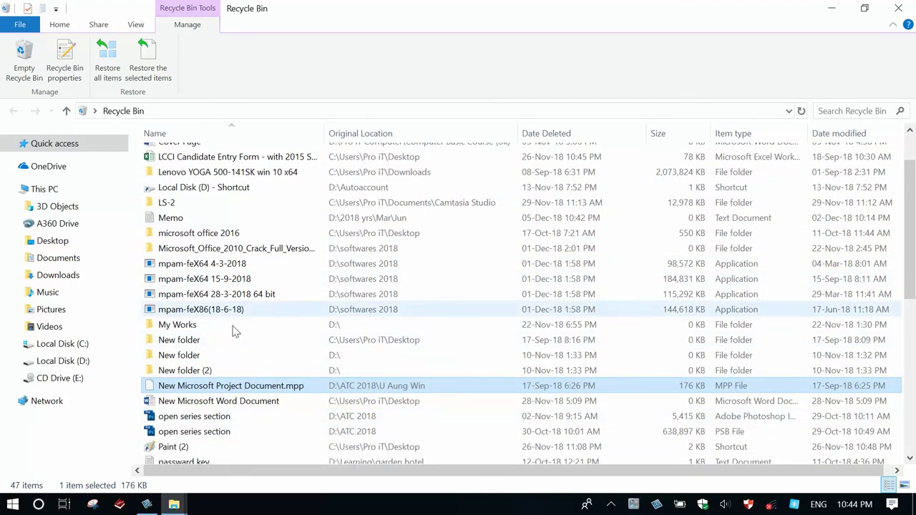
pyautogui.click(174, 505)
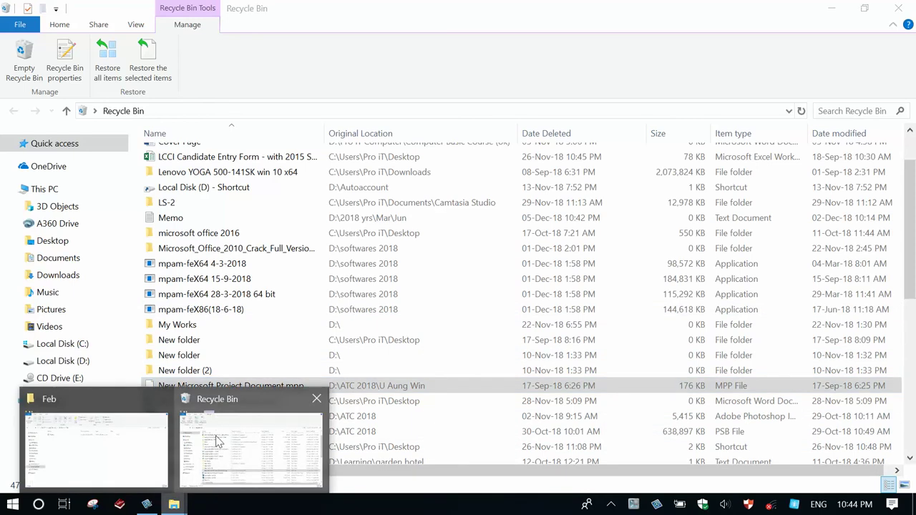
# - Switch to Snagit Editor and highlight outline item 1.3, "Restore files and folders from the recycle bin."
pyautogui.click(113, 437)
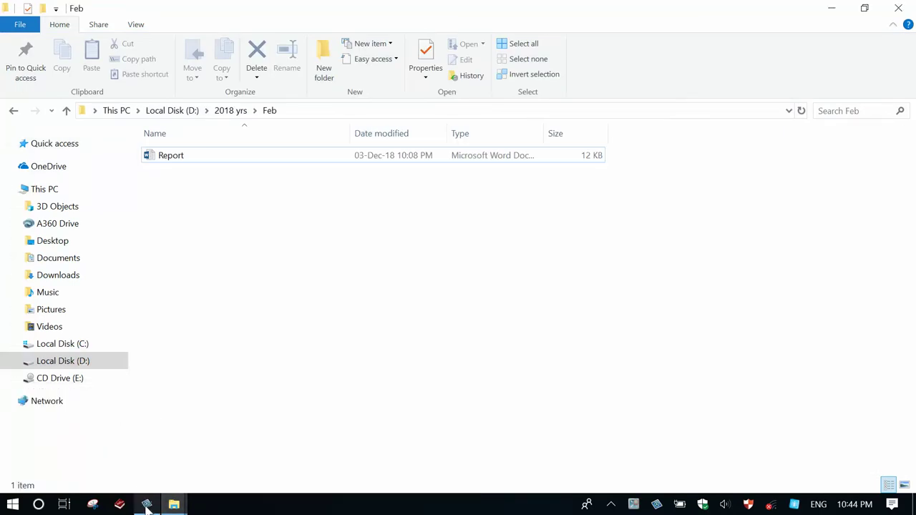
pyautogui.click(147, 505)
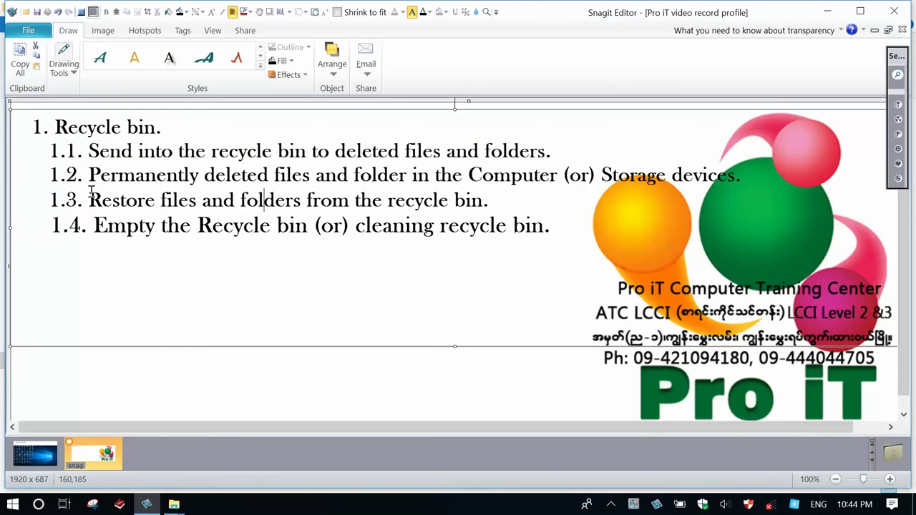
pyautogui.moveTo(88, 198); pyautogui.dragTo(490, 202)
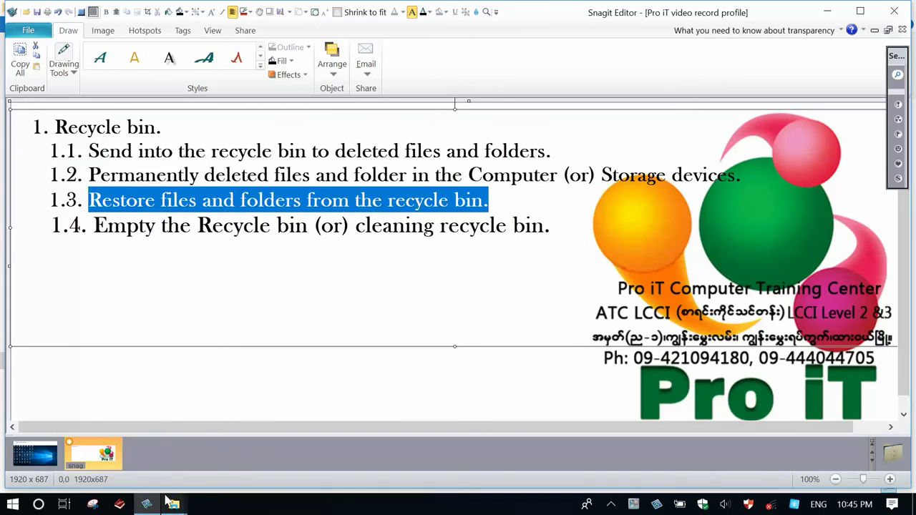
# - Return to the Recycle Bin and restore the Memo text document to its original location
pyautogui.moveTo(169, 502)
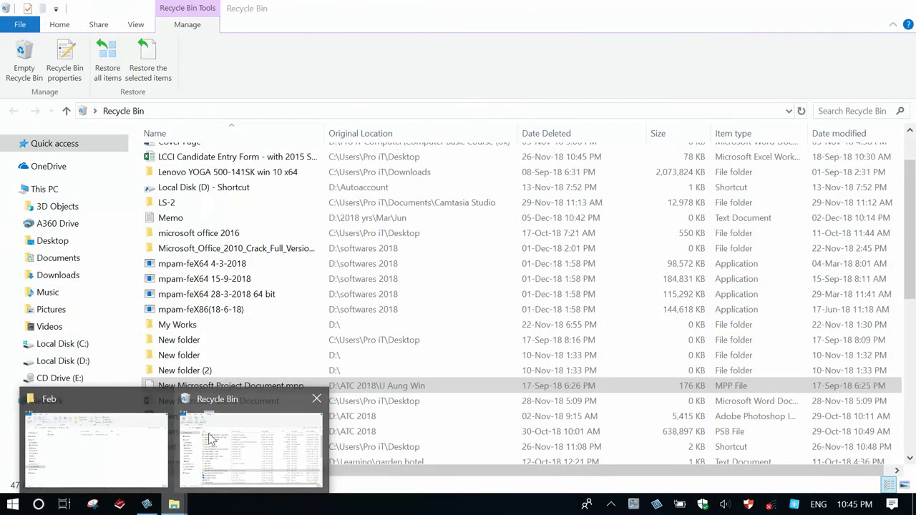
pyautogui.click(209, 439)
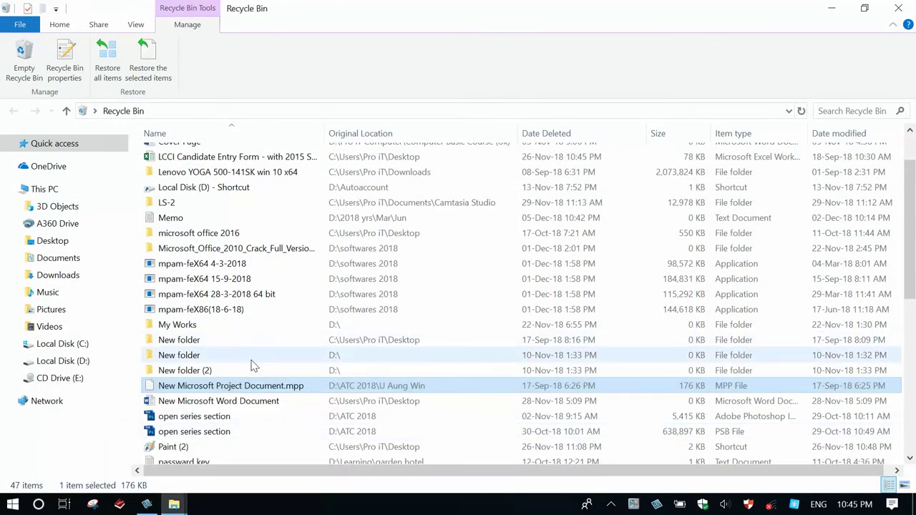
pyautogui.click(204, 222)
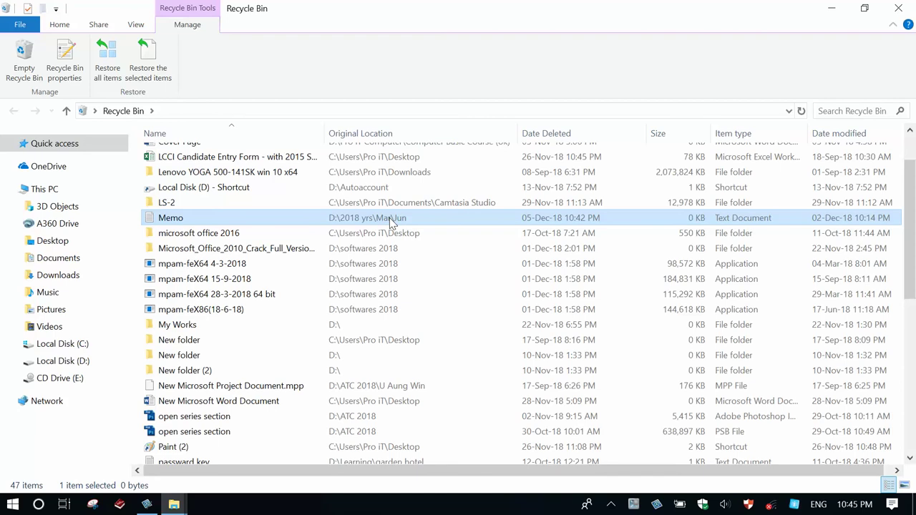
pyautogui.rightClick(311, 222)
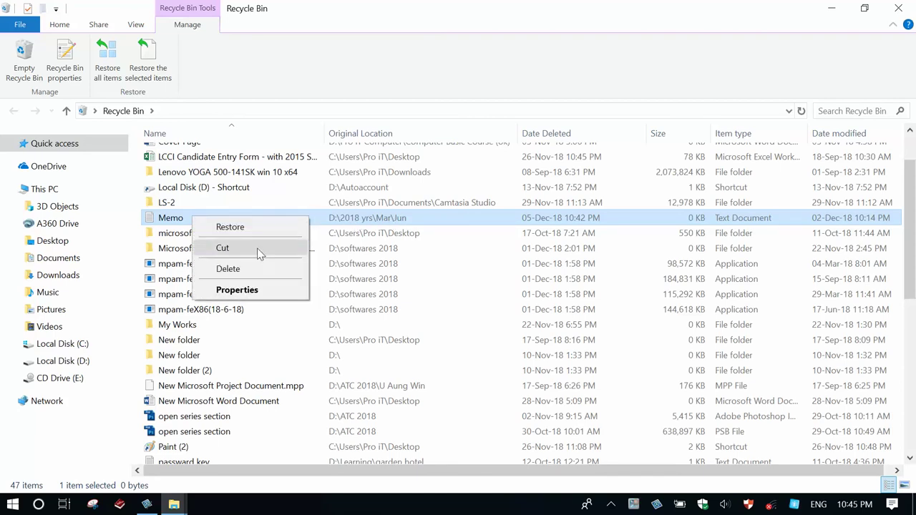
pyautogui.click(334, 222)
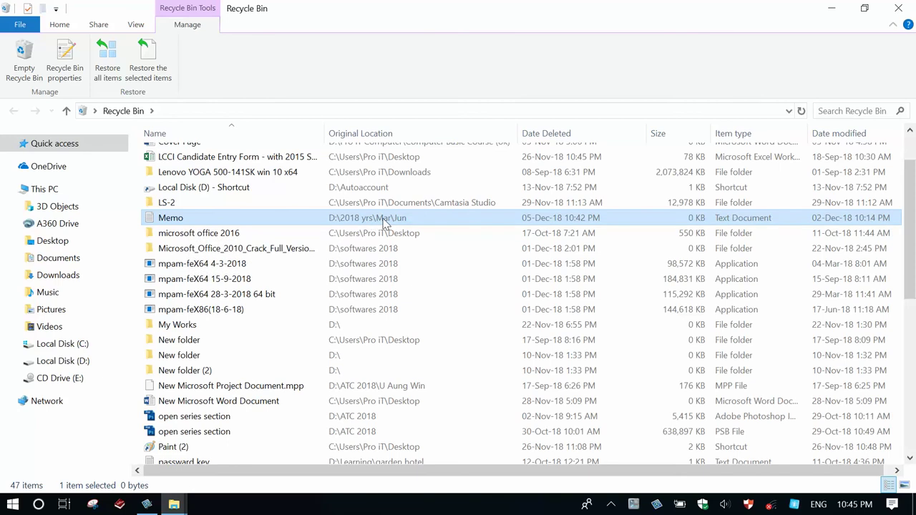
pyautogui.rightClick(281, 224)
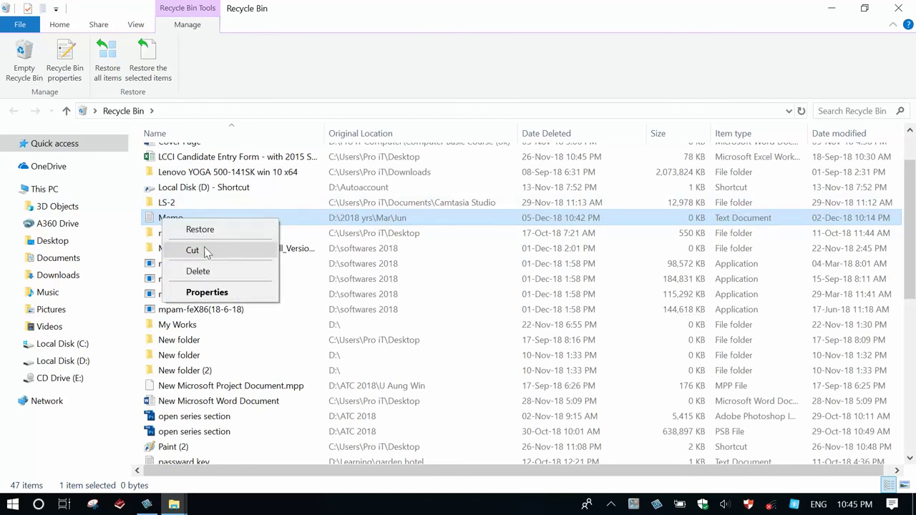
pyautogui.press('Escape')
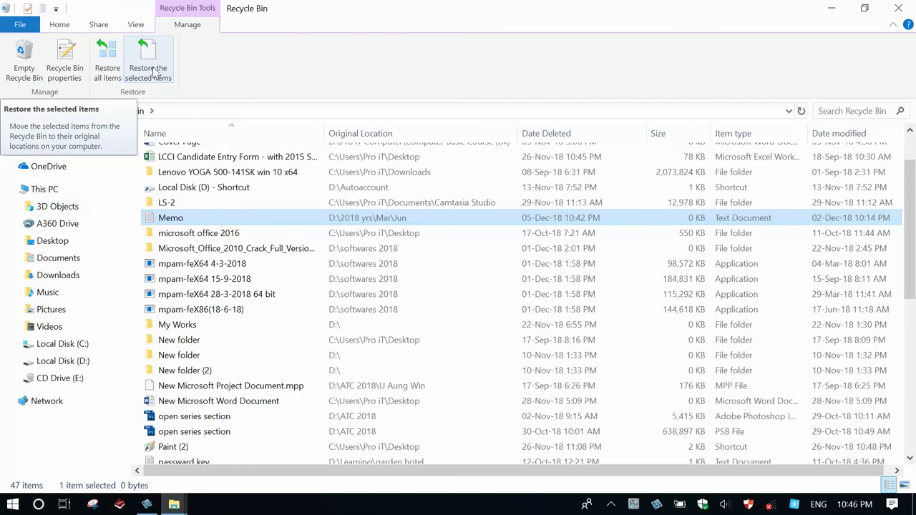
pyautogui.click(153, 71)
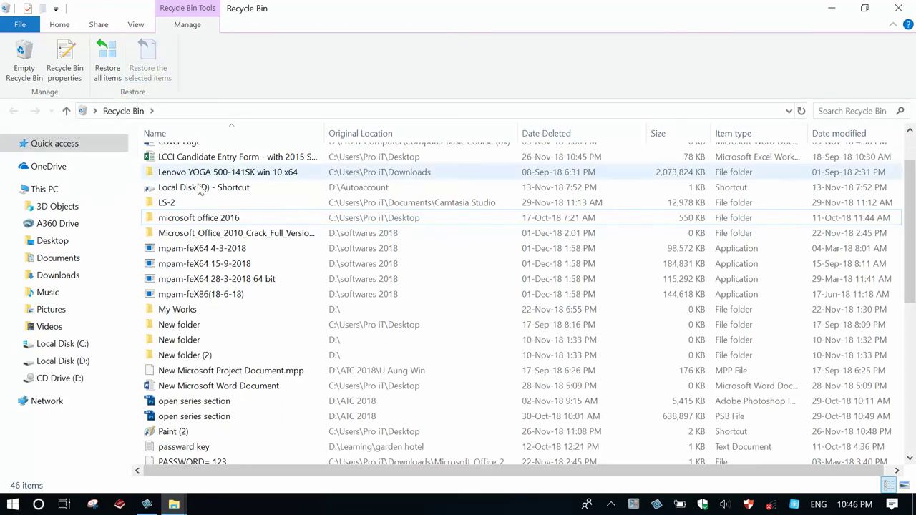
# - Go to the Jun folder under 2018 yrs, Mar on Local Disk (D:) and check for the restored Memo file
pyautogui.click(173, 505)
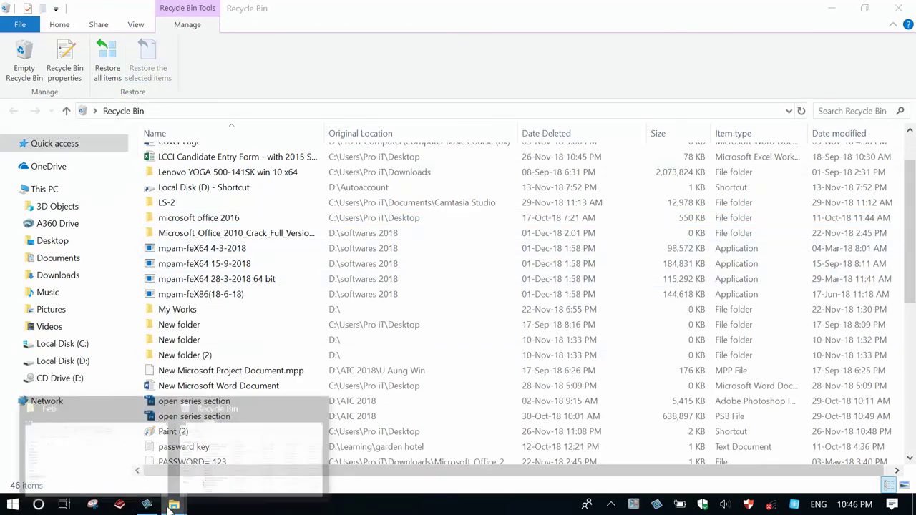
pyautogui.moveTo(138, 440)
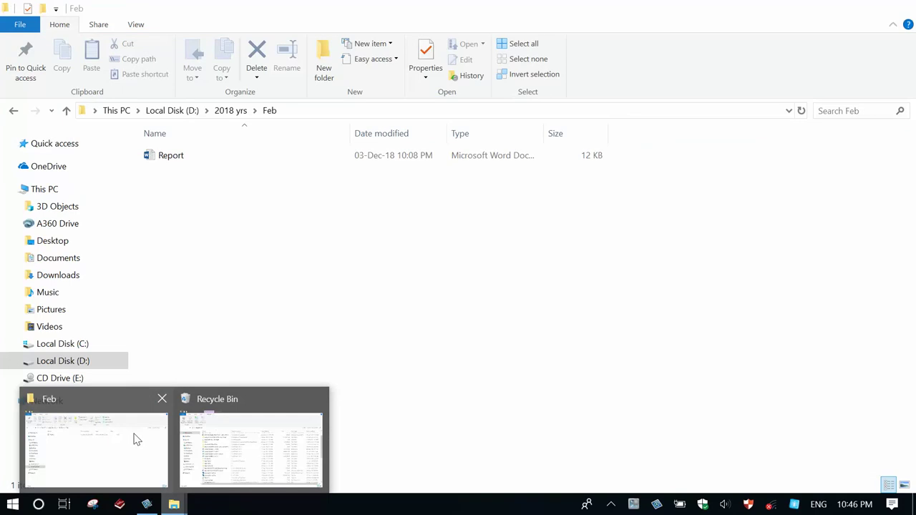
pyautogui.click(135, 437)
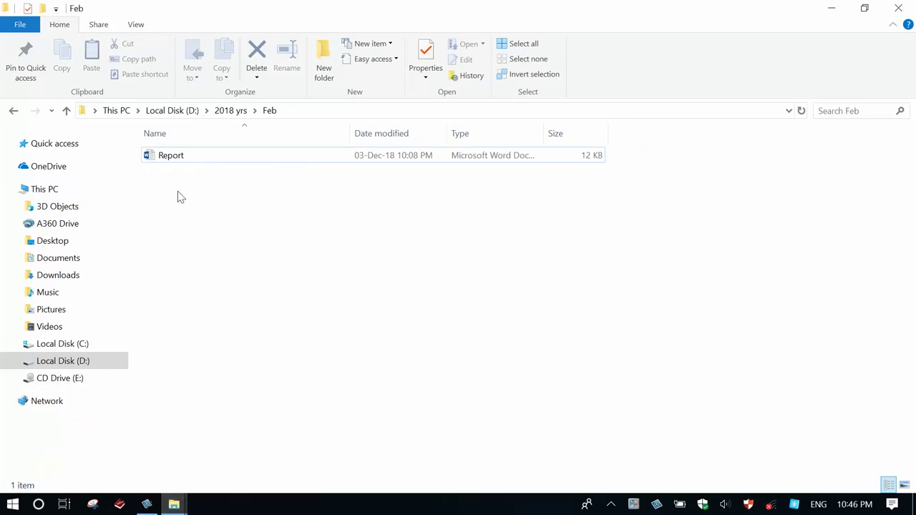
pyautogui.click(188, 113)
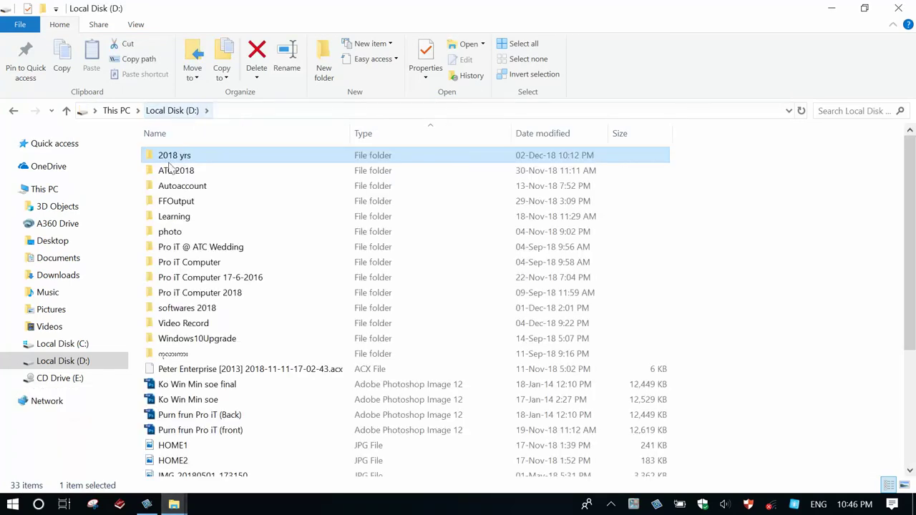
pyautogui.doubleClick(169, 160)
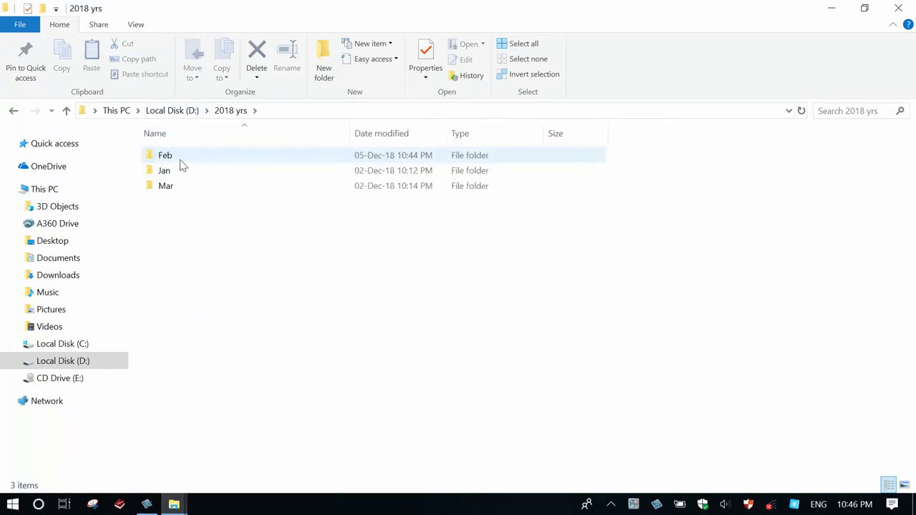
pyautogui.doubleClick(169, 187)
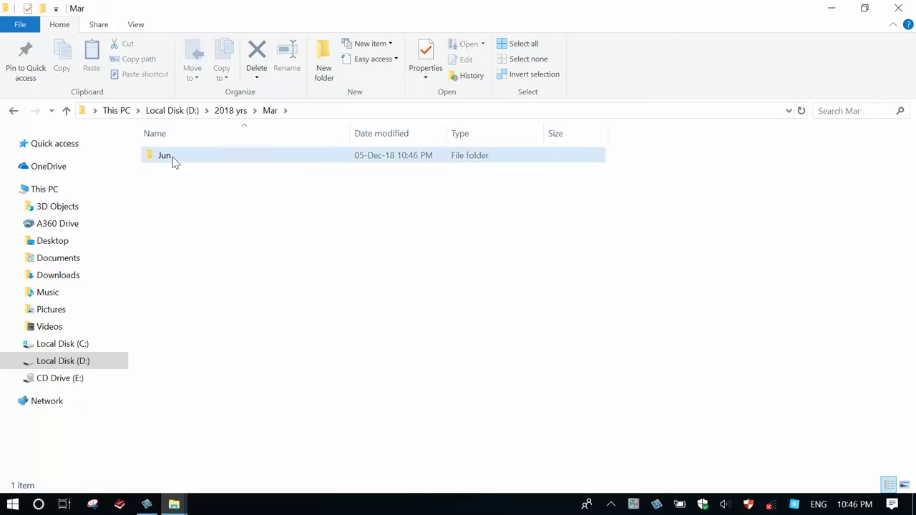
pyautogui.doubleClick(171, 157)
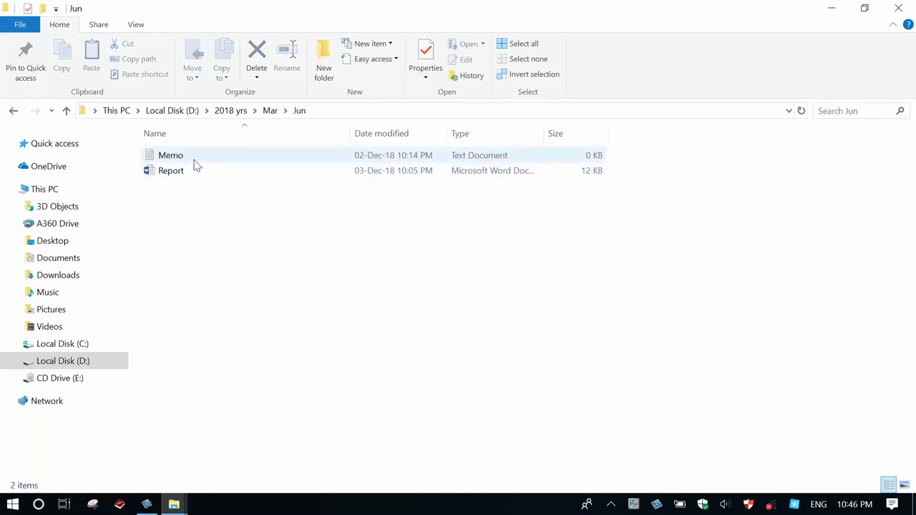
pyautogui.click(198, 165)
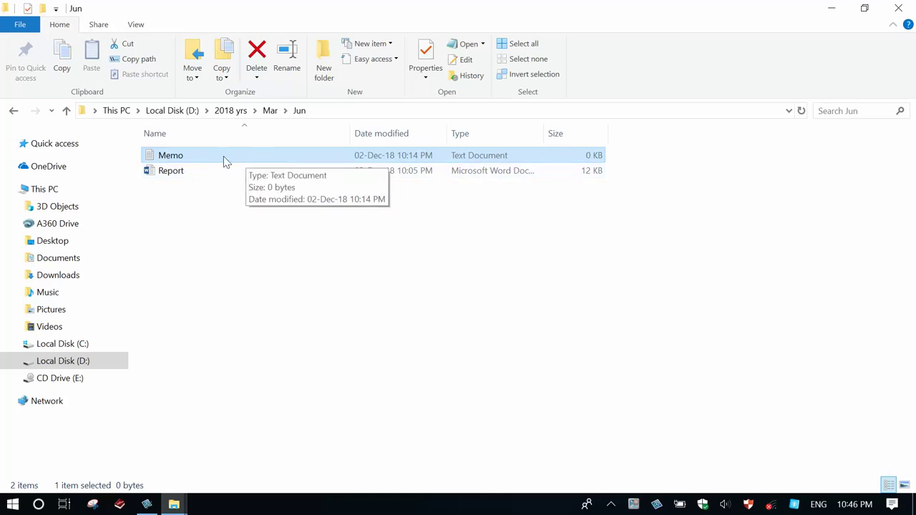
# - Switch to Snagit Editor and highlight the two phrases of outline item 1.4, on emptying or cleaning the recycle bin
pyautogui.click(163, 505)
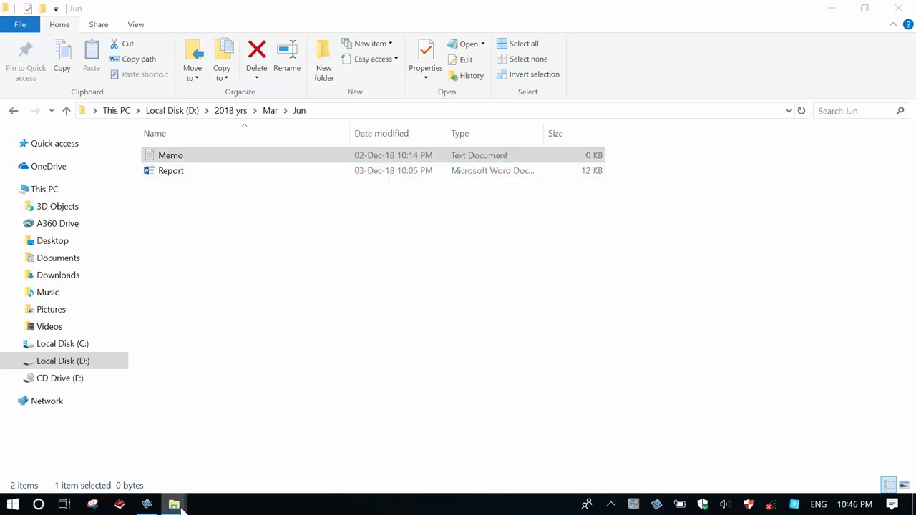
pyautogui.rightClick(158, 508)
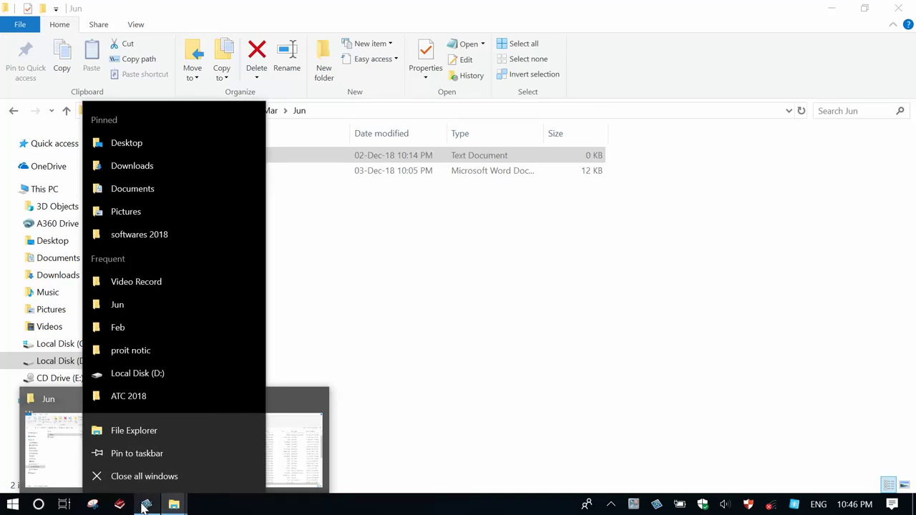
pyautogui.click(144, 505)
pyautogui.moveTo(96, 226); pyautogui.dragTo(458, 239)
pyautogui.click(351, 245)
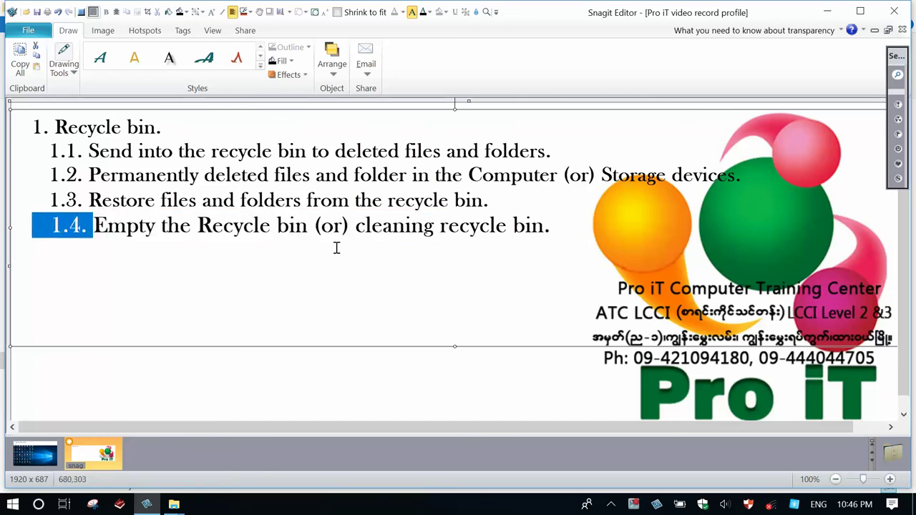
pyautogui.keyDown('shift'); pyautogui.click(309, 228); pyautogui.keyUp('shift')
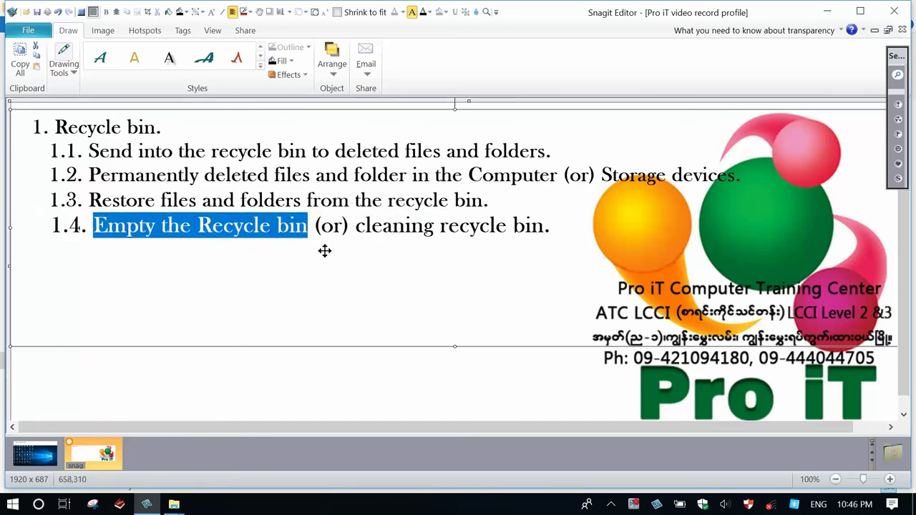
pyautogui.click(324, 250)
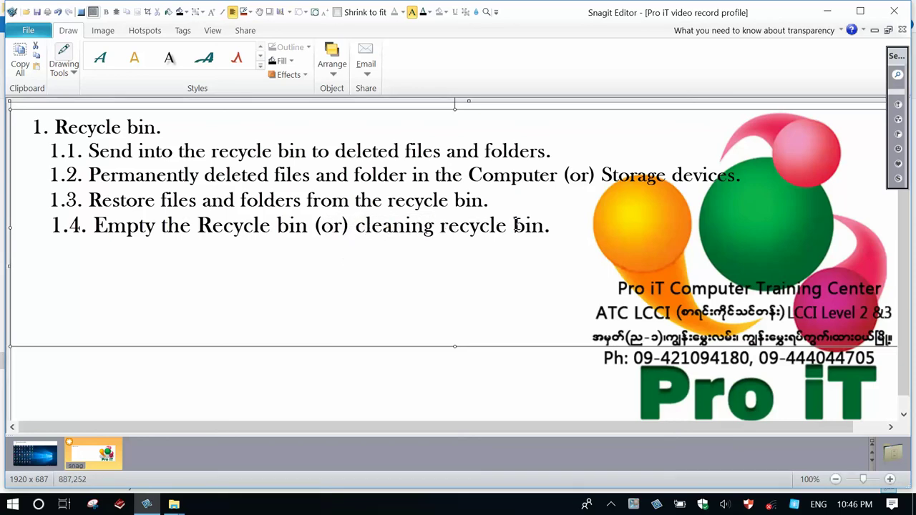
pyautogui.moveTo(551, 227); pyautogui.dragTo(364, 231)
pyautogui.click(358, 252)
# - Minimize Snagit Editor and close the Jun folder and Recycle Bin windows to reveal the desktop
pyautogui.click(830, 10)
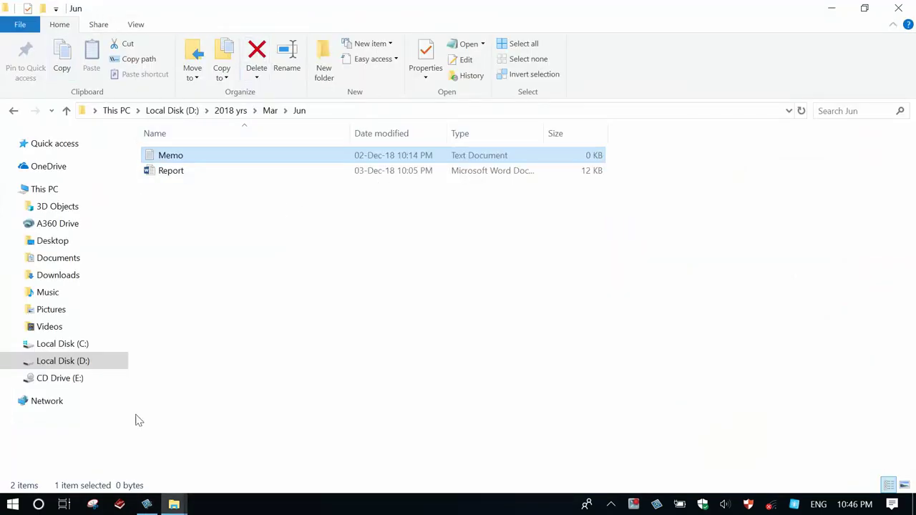
pyautogui.click(898, 9)
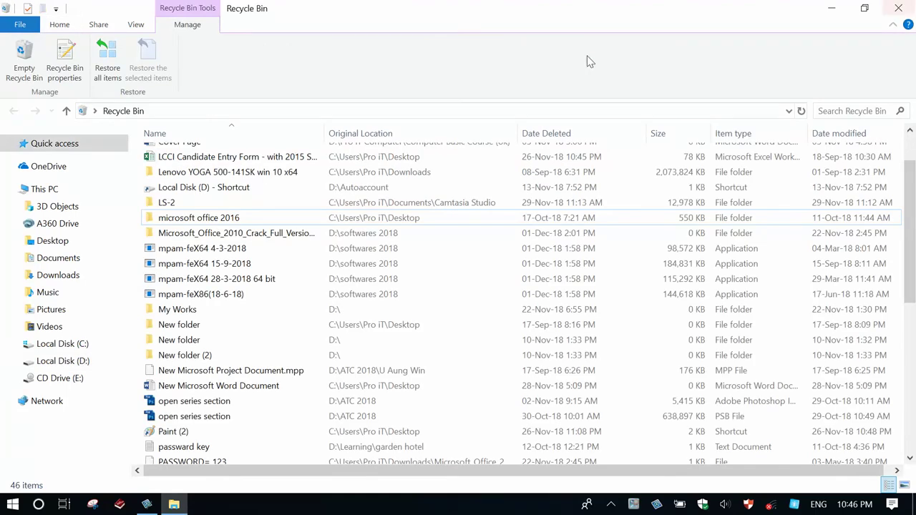
pyautogui.click(898, 8)
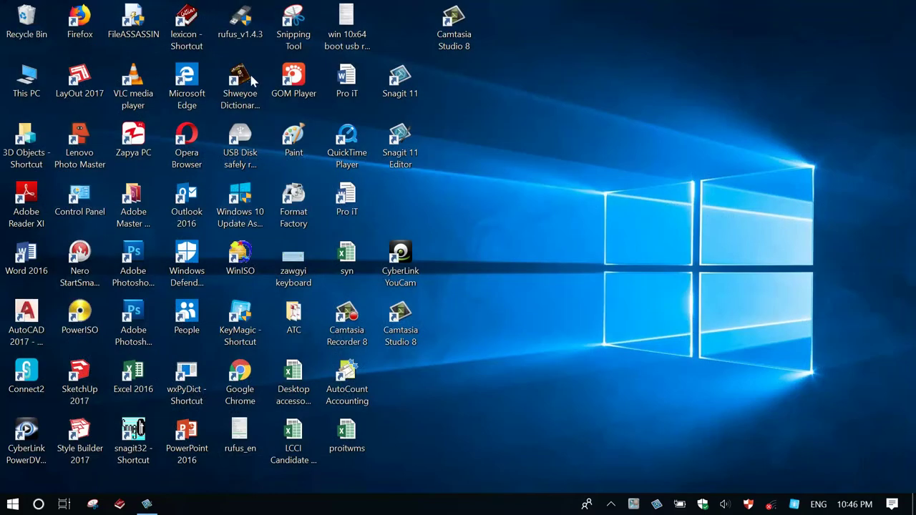
# - Open the Recycle Bin from the desktop, look through its contents and empty it, permanently deleting all items
pyautogui.doubleClick(24, 21)
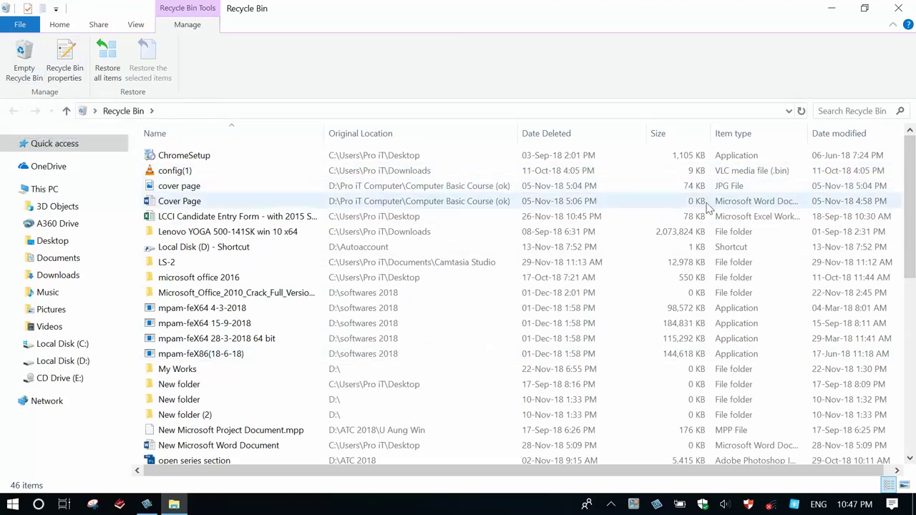
pyautogui.moveTo(909, 226); pyautogui.dragTo(865, 416)
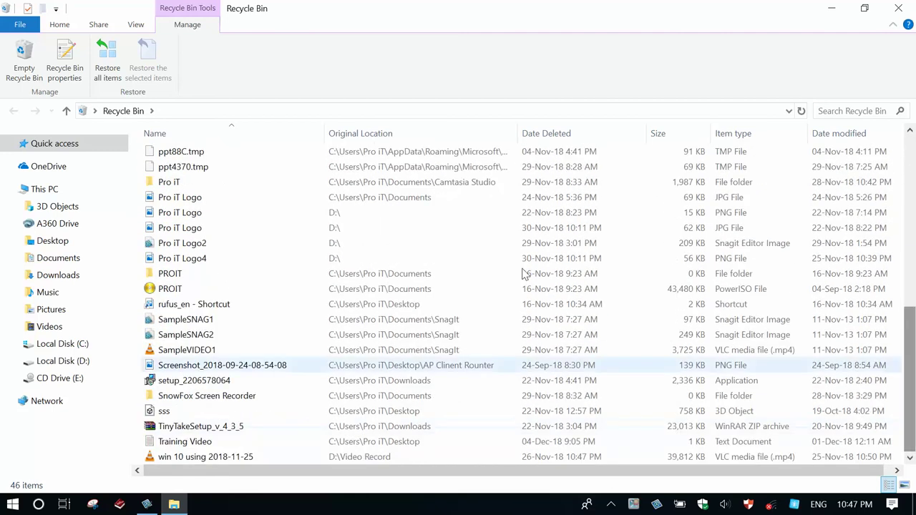
pyautogui.click(24, 64)
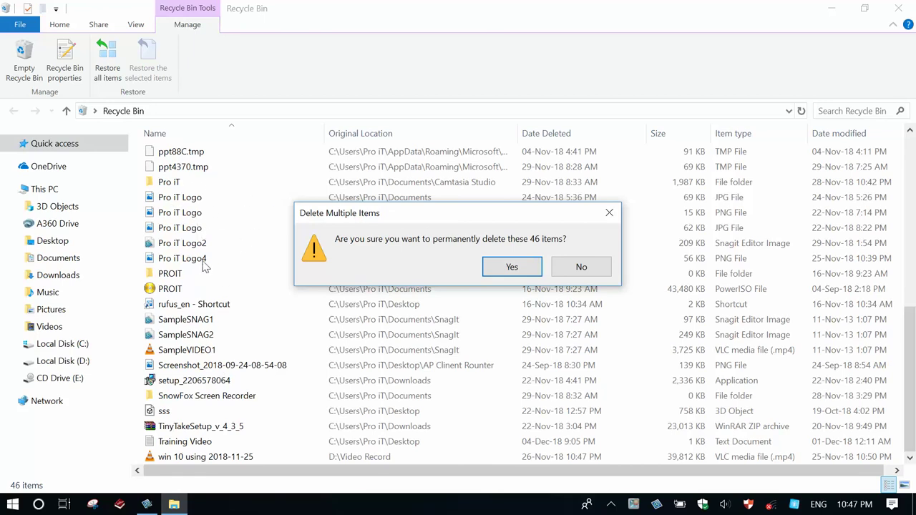
pyautogui.click(511, 267)
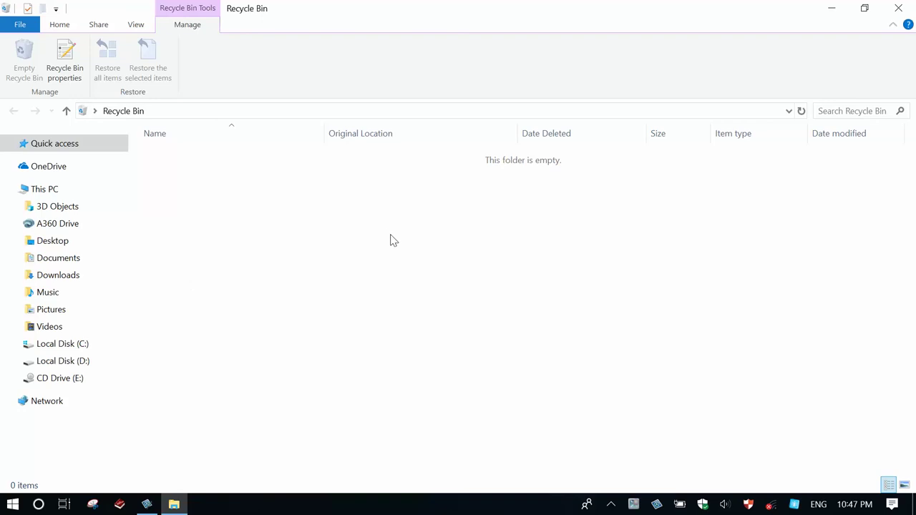
# - Close the Recycle Bin window and bring back the lesson outline in Snagit Editor
pyautogui.click(898, 8)
pyautogui.click(142, 505)
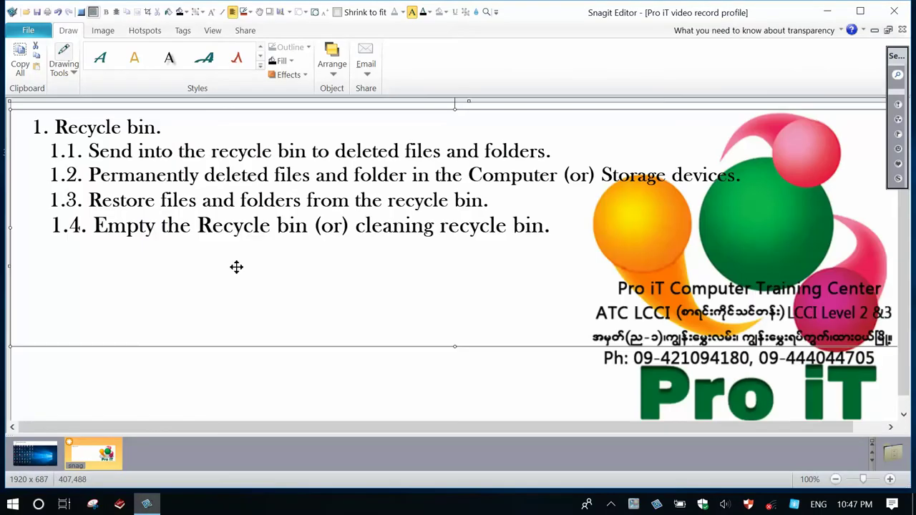